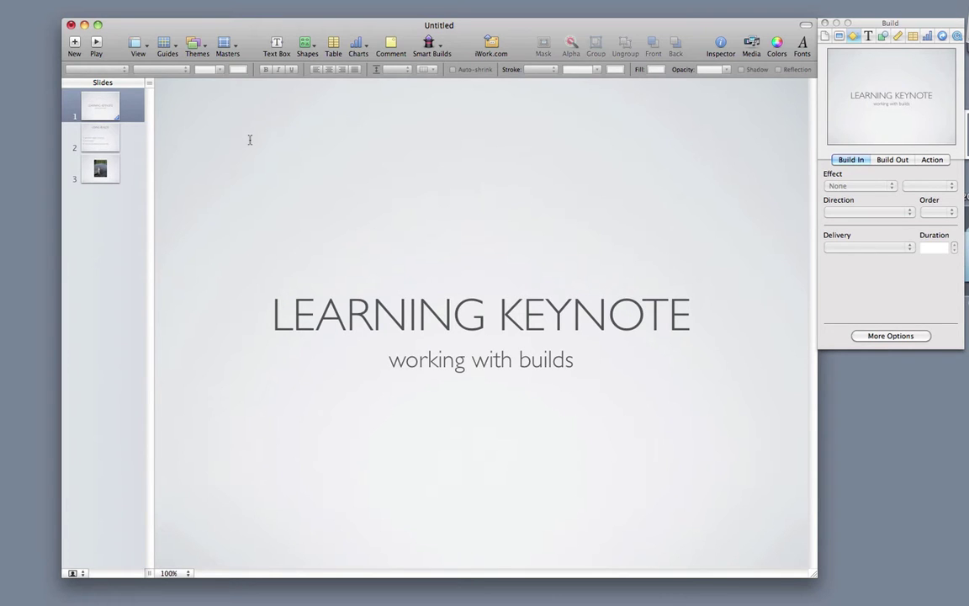
# Go to slide 2, 'USING BUILDS', with its three bullet points.
pyautogui.click(100, 131)
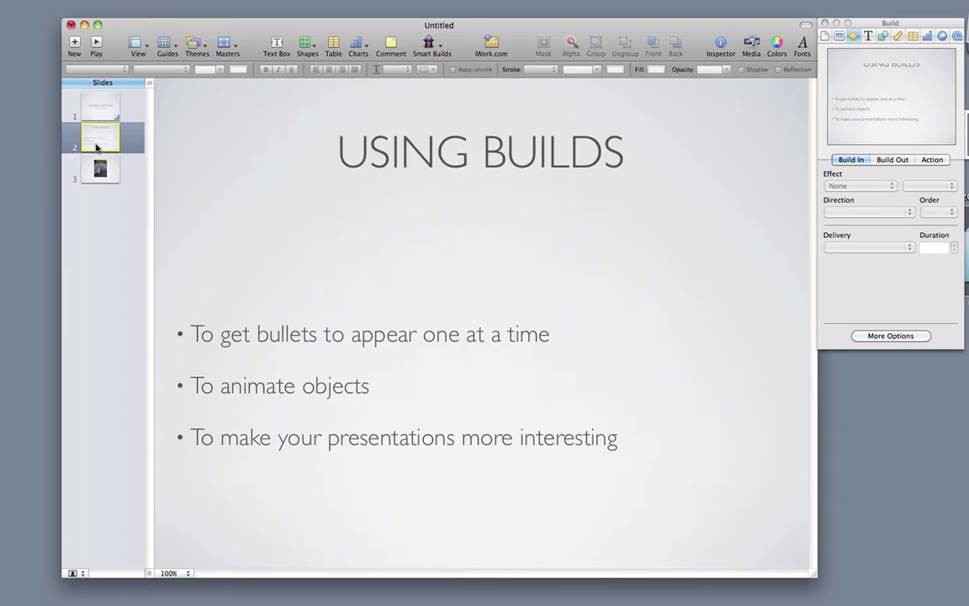
# Select the bullet text box and review its Build In, Build Out and Action settings, leaving Build In at None.
pyautogui.click(262, 337)
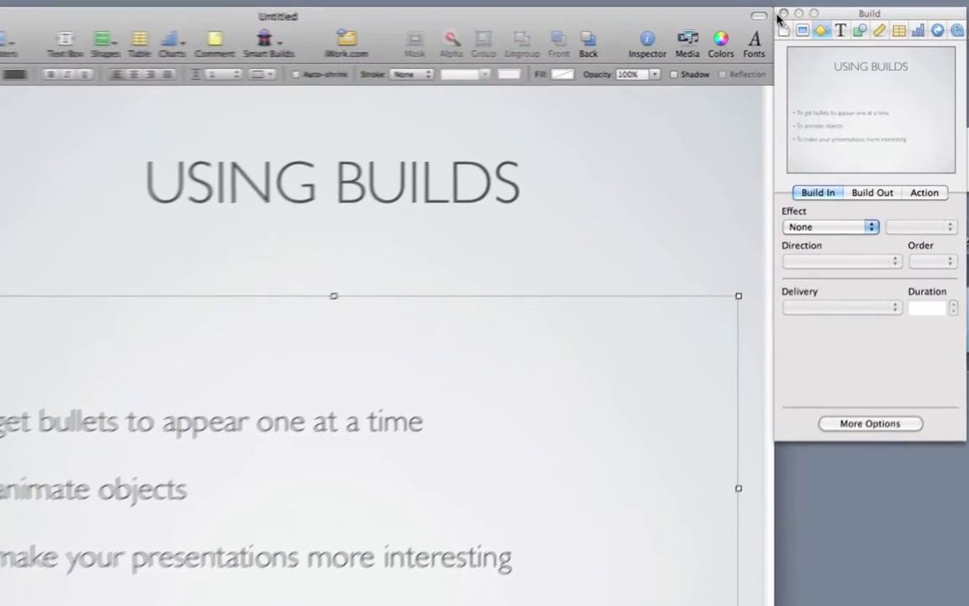
pyautogui.click(784, 30)
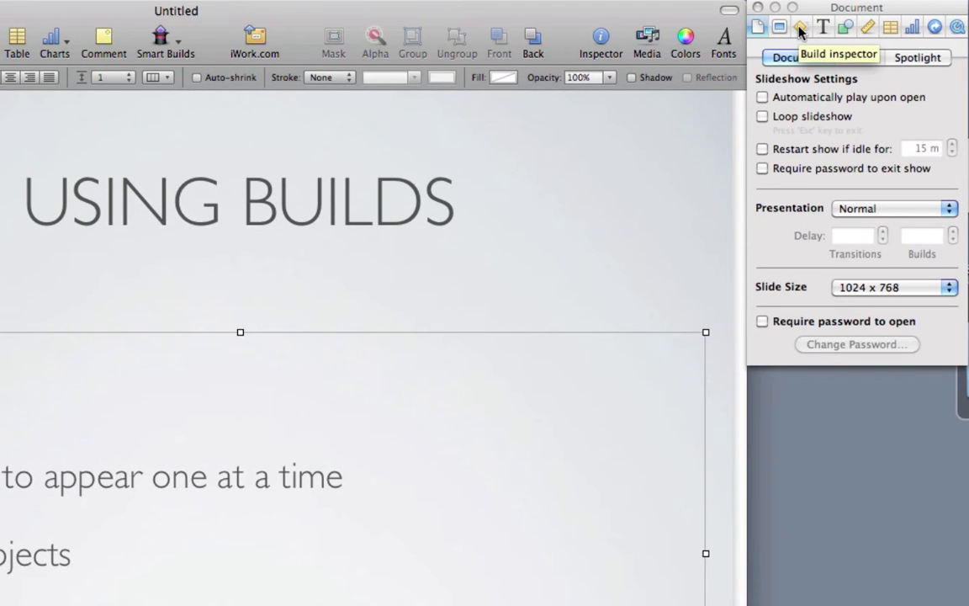
pyautogui.click(800, 30)
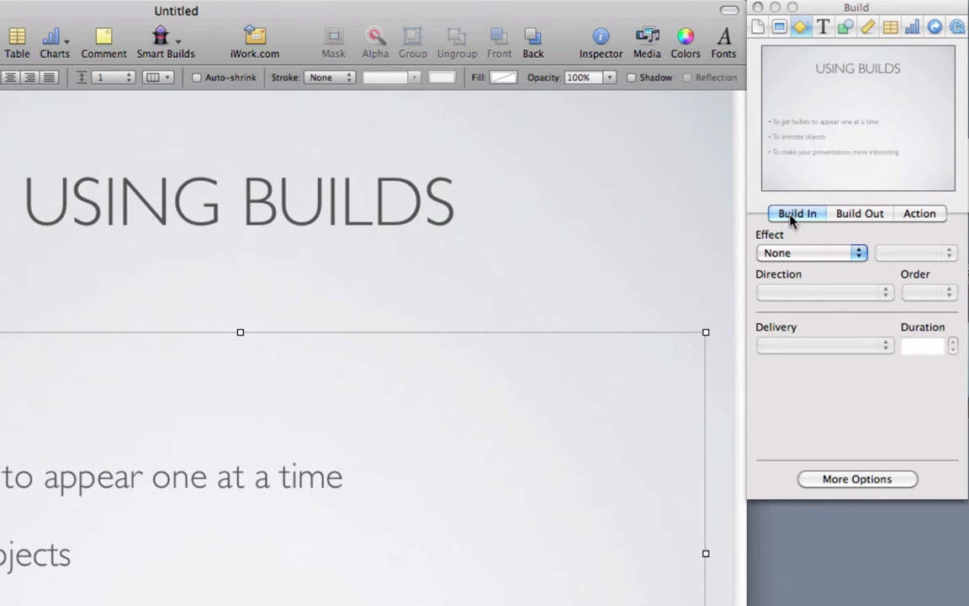
pyautogui.click(851, 217)
pyautogui.click(916, 220)
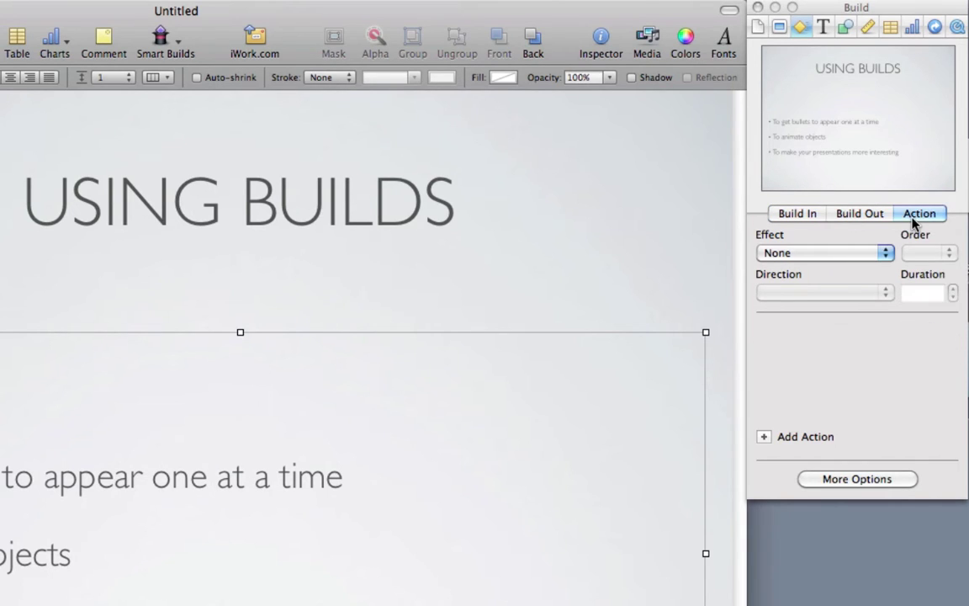
pyautogui.click(778, 216)
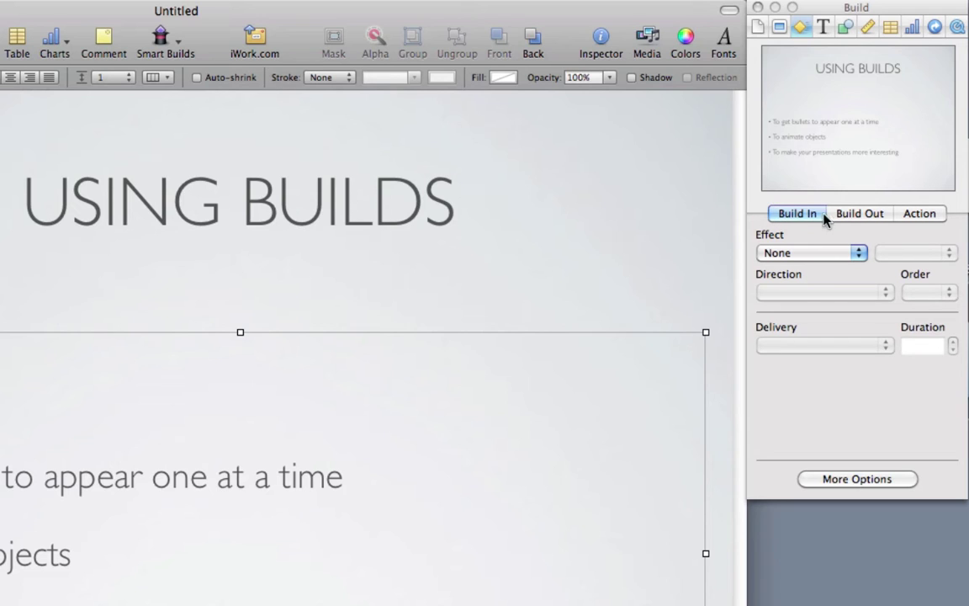
pyautogui.click(843, 217)
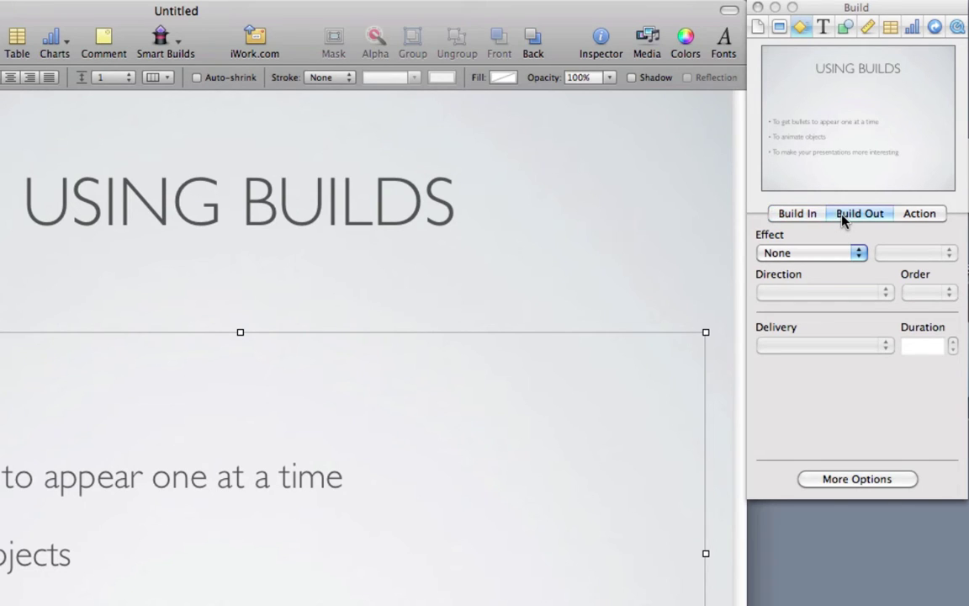
pyautogui.click(796, 216)
pyautogui.press('Escape')
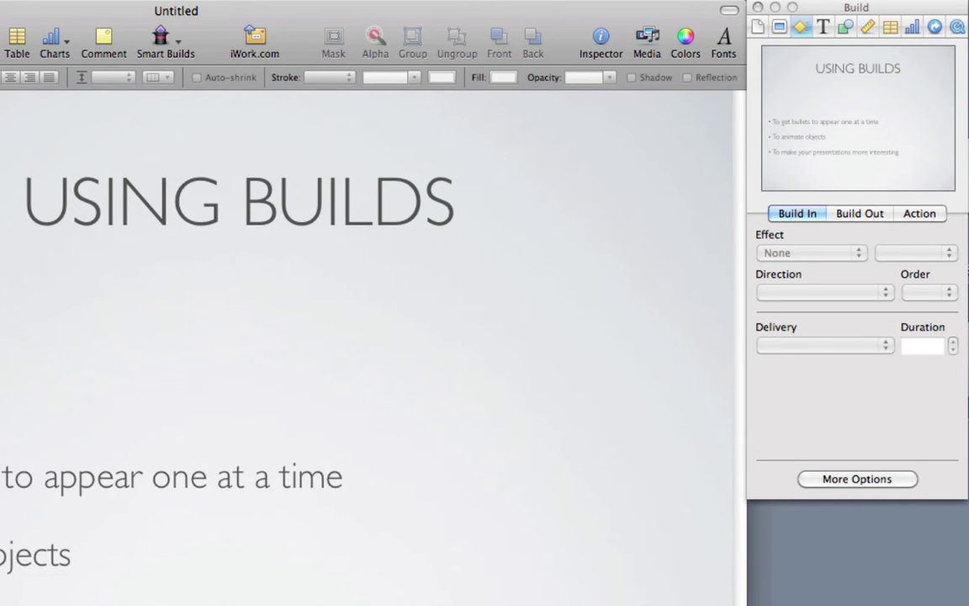
pyautogui.click(164, 392)
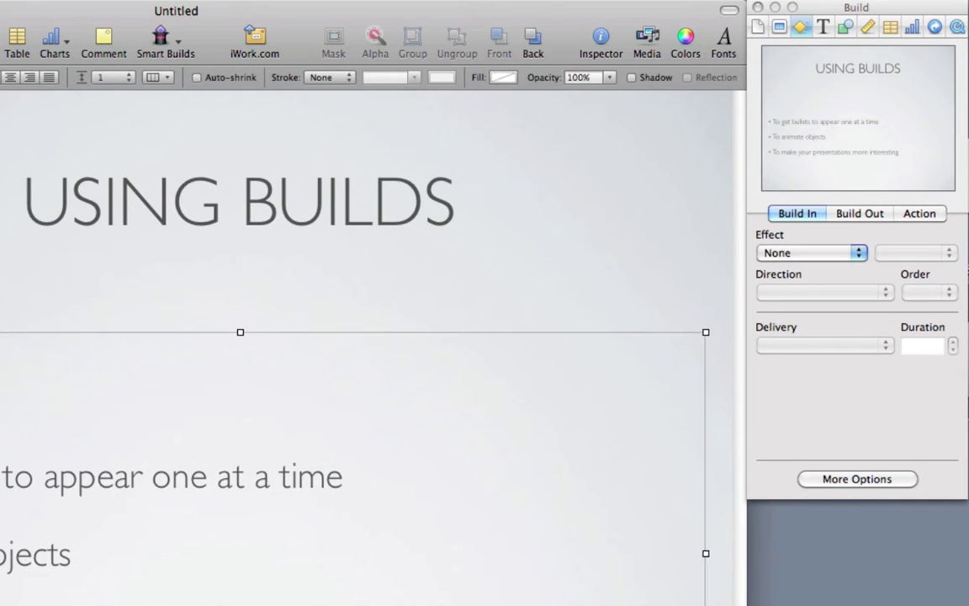
# Give the bullet text box a Sparkle build-in effect.
pyautogui.click(786, 255)
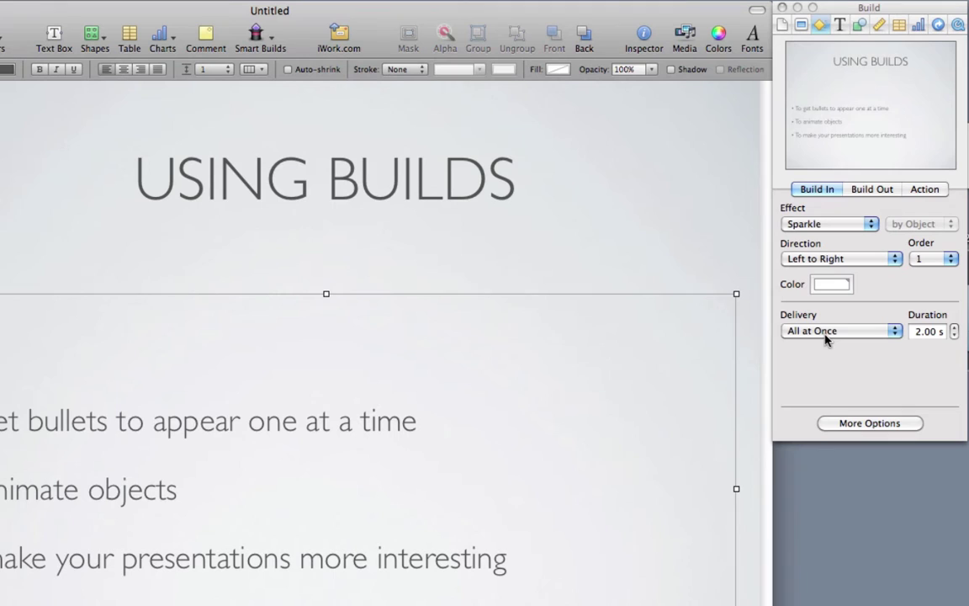
# Set the Sparkle delivery to By Bullet, then select the title box to compare its build.
pyautogui.click(838, 331)
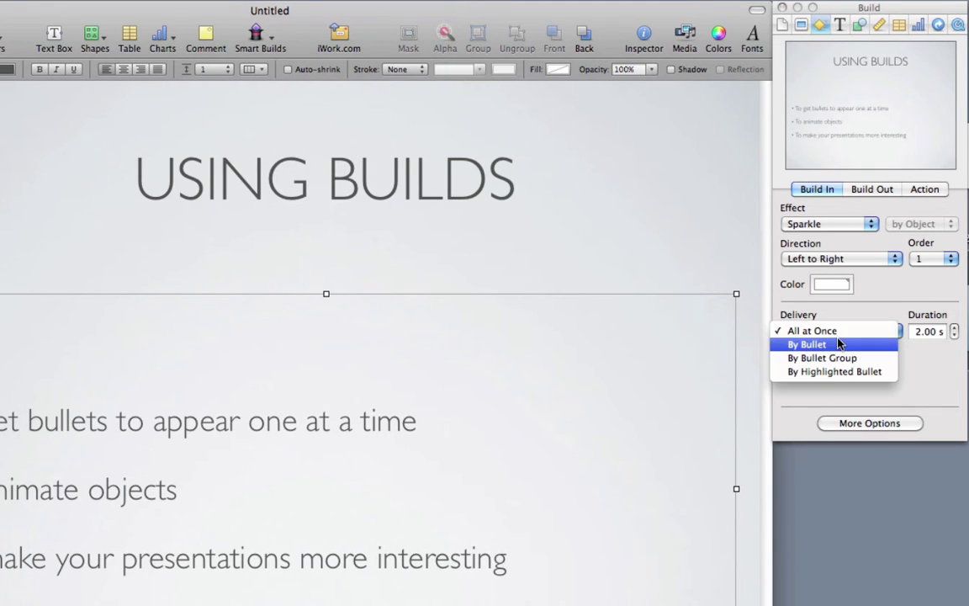
pyautogui.click(838, 344)
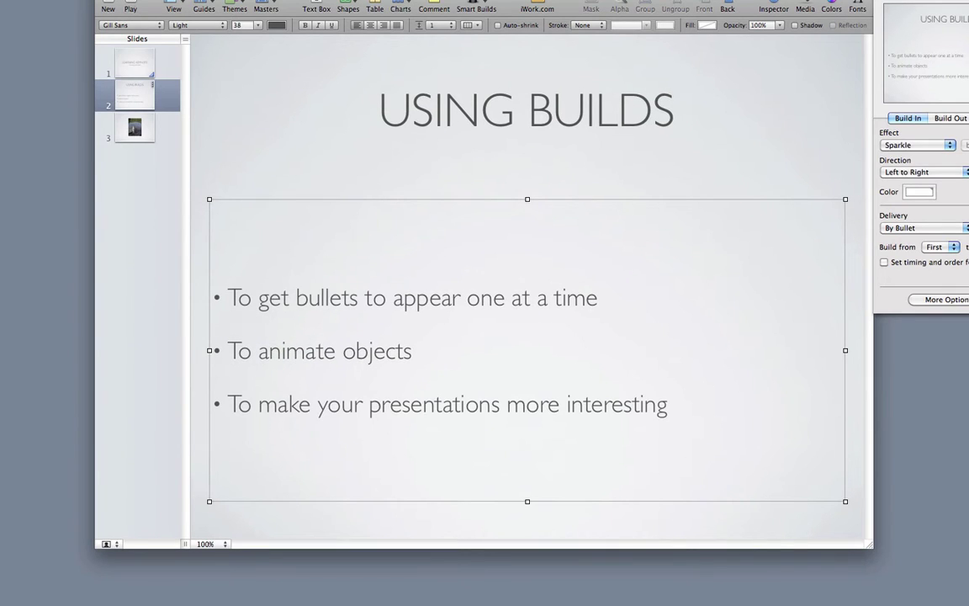
pyautogui.click(234, 112)
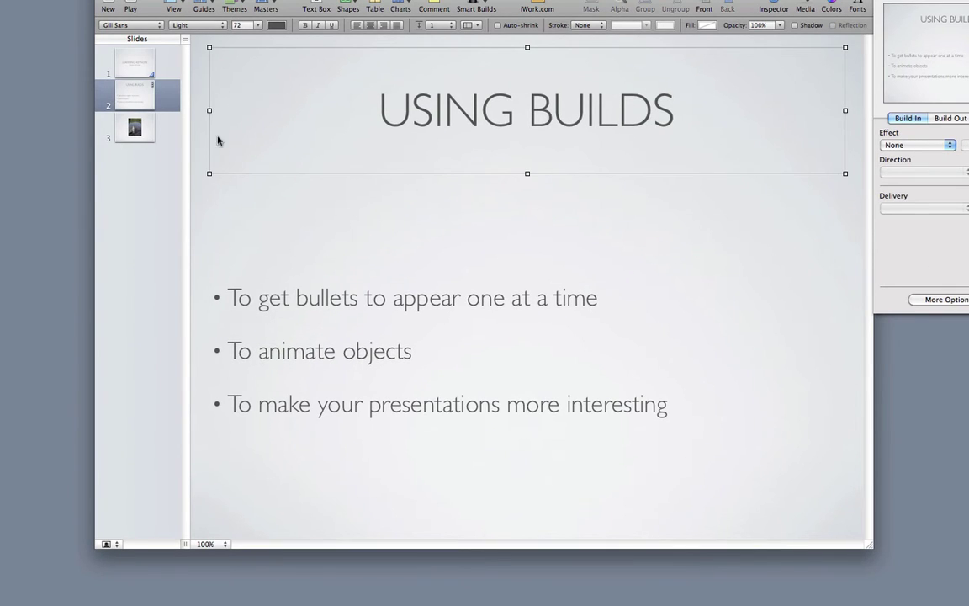
# Reselect the bullet box and set the Sparkle direction to Top to Bottom.
pyautogui.click(197, 176)
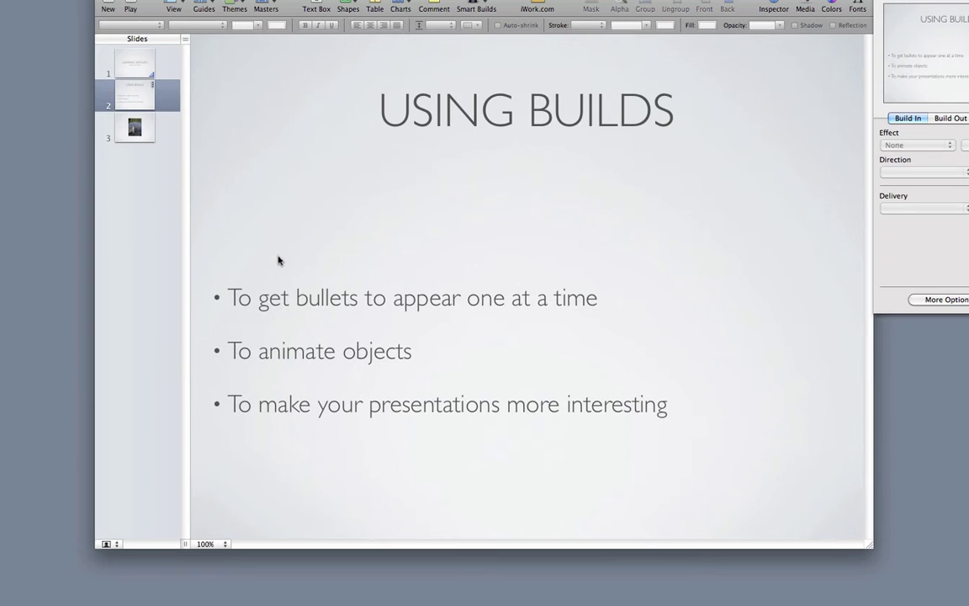
pyautogui.click(318, 301)
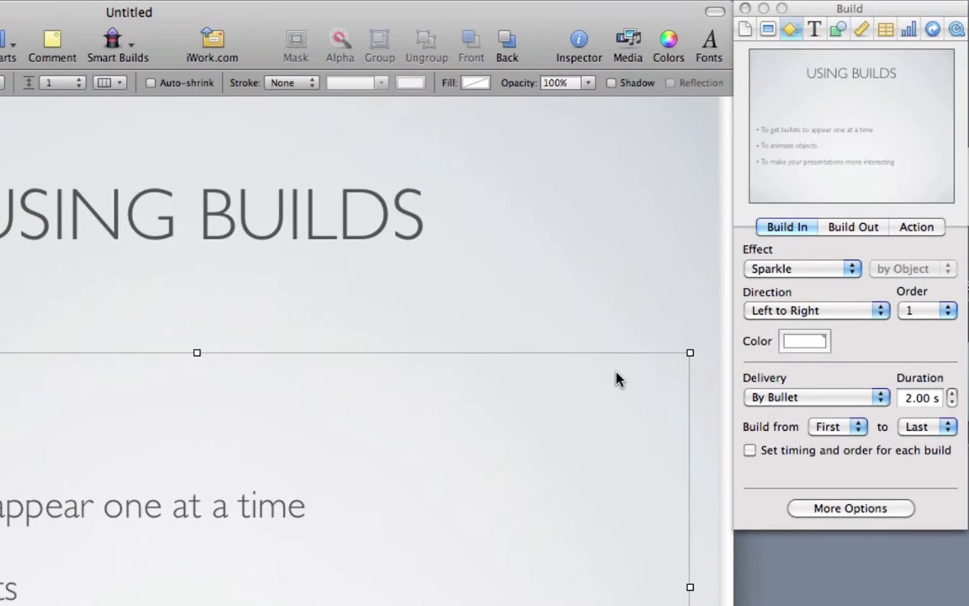
pyautogui.click(809, 313)
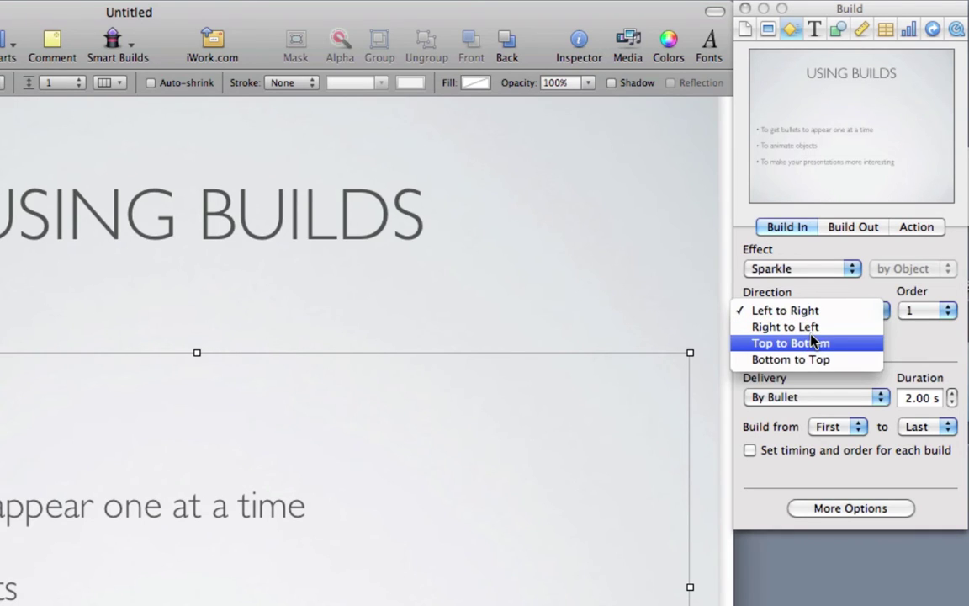
pyautogui.click(812, 342)
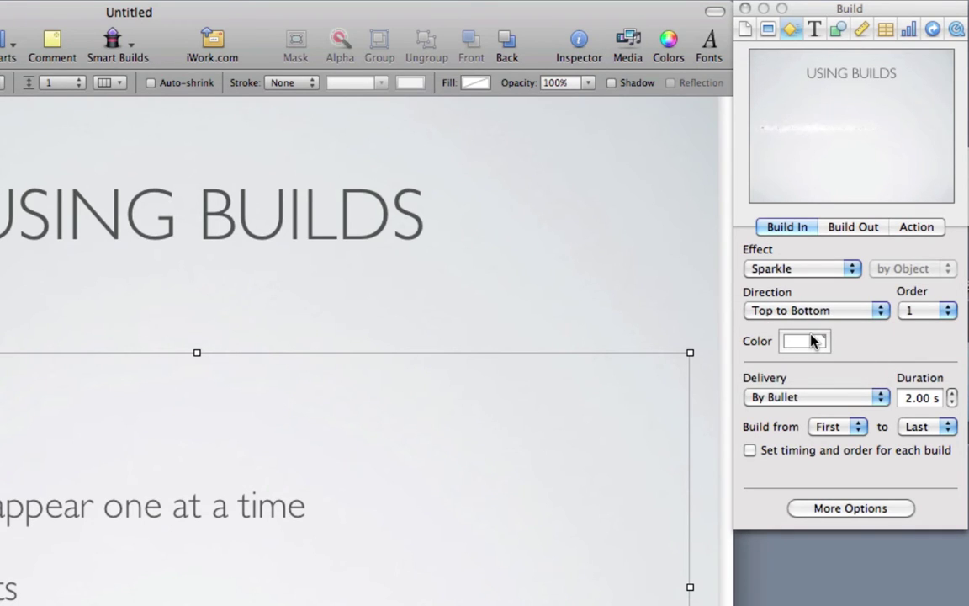
# Make the sparkle colour blue and shorten the build duration to 1.50 s.
pyautogui.click(813, 340)
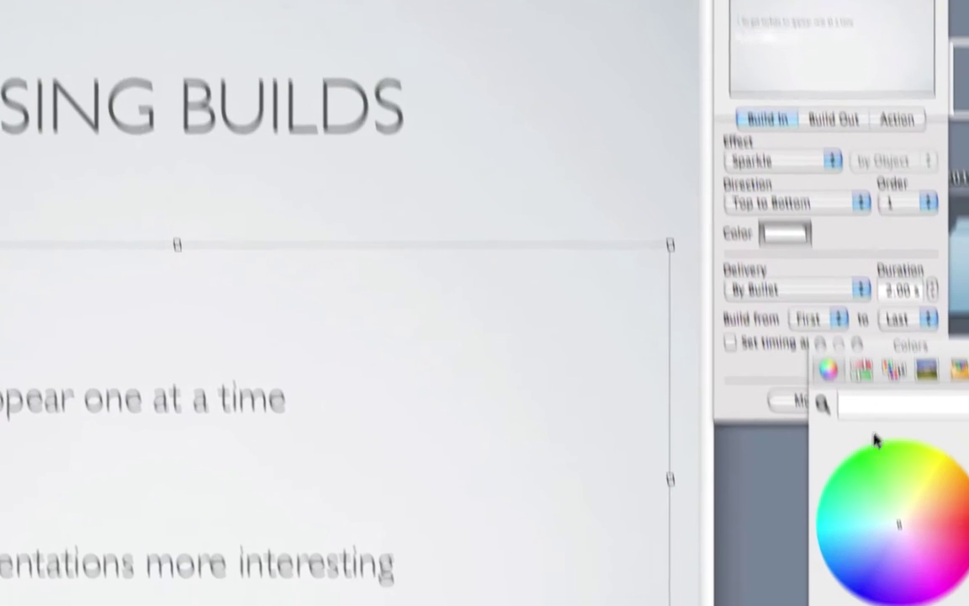
pyautogui.click(841, 571)
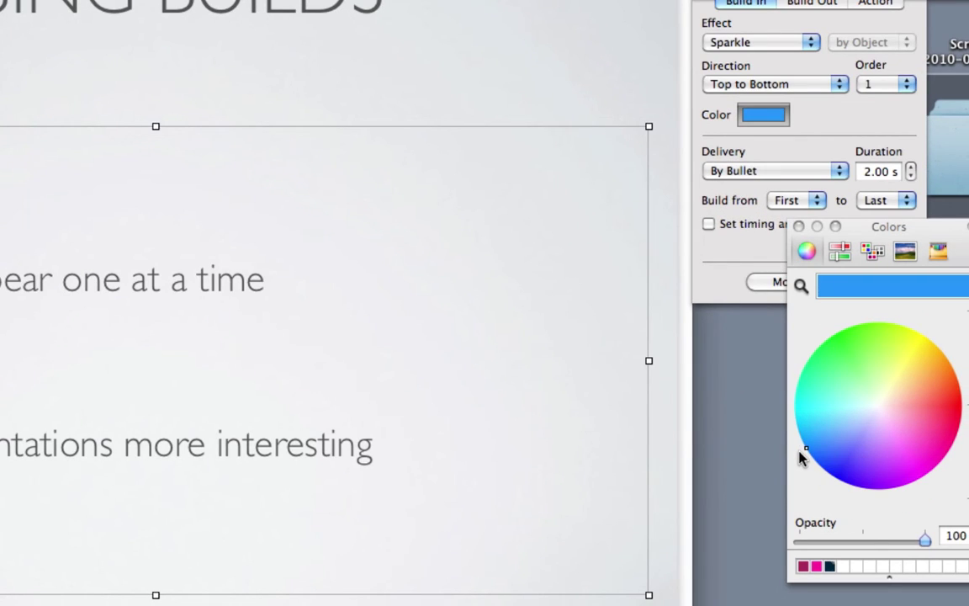
pyautogui.click(798, 227)
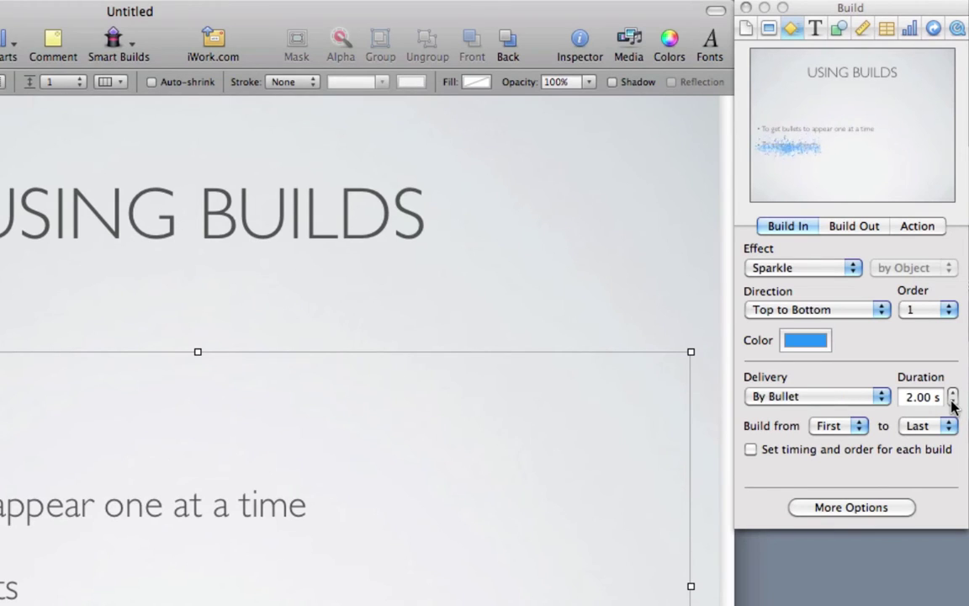
pyautogui.click(953, 403)
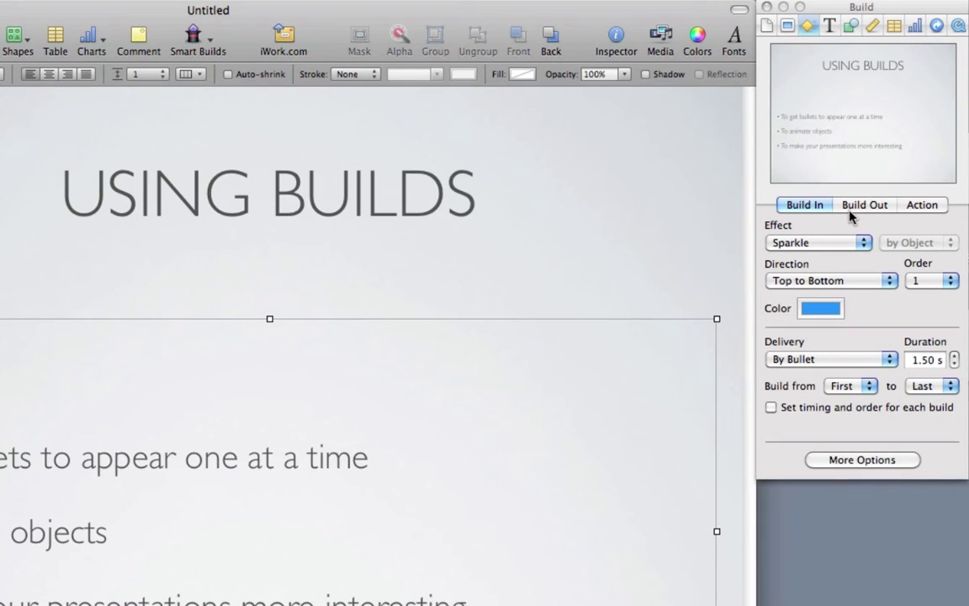
pyautogui.click(859, 207)
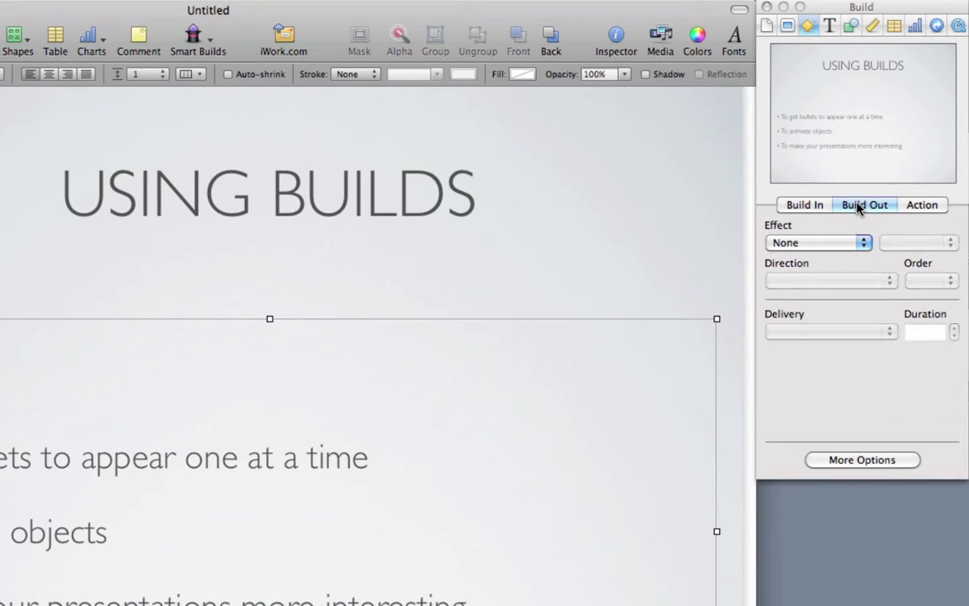
pyautogui.click(813, 244)
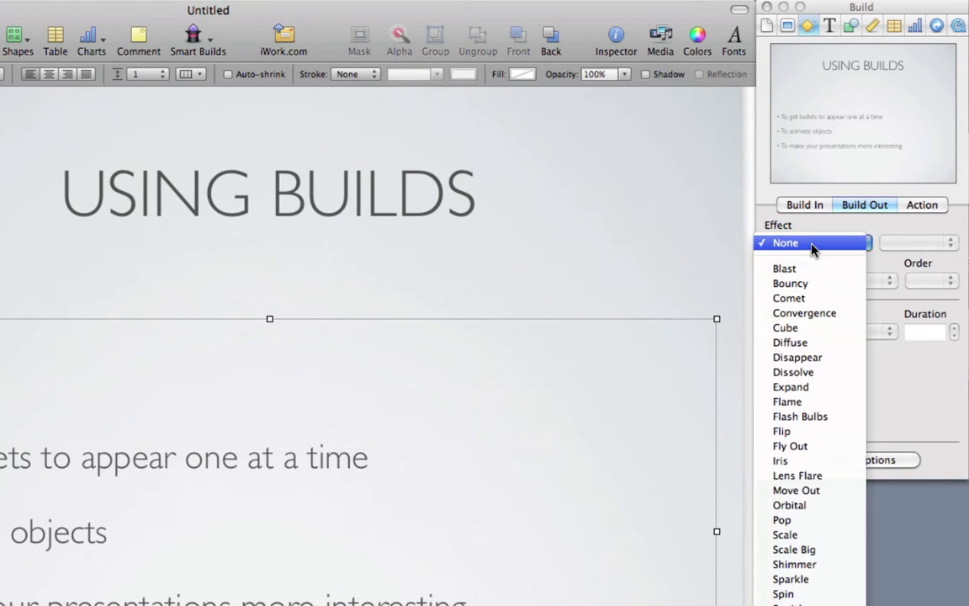
pyautogui.click(796, 451)
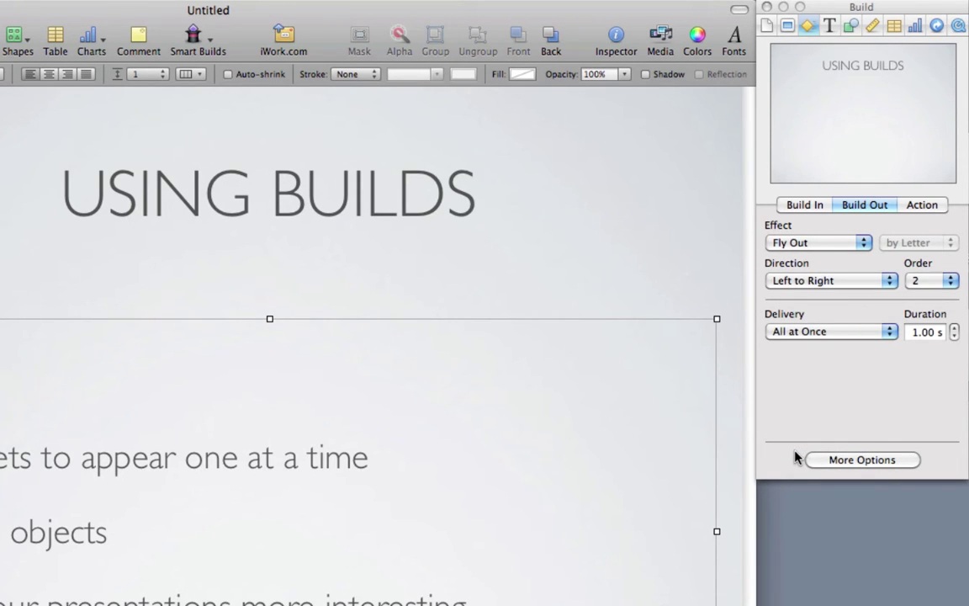
pyautogui.click(861, 460)
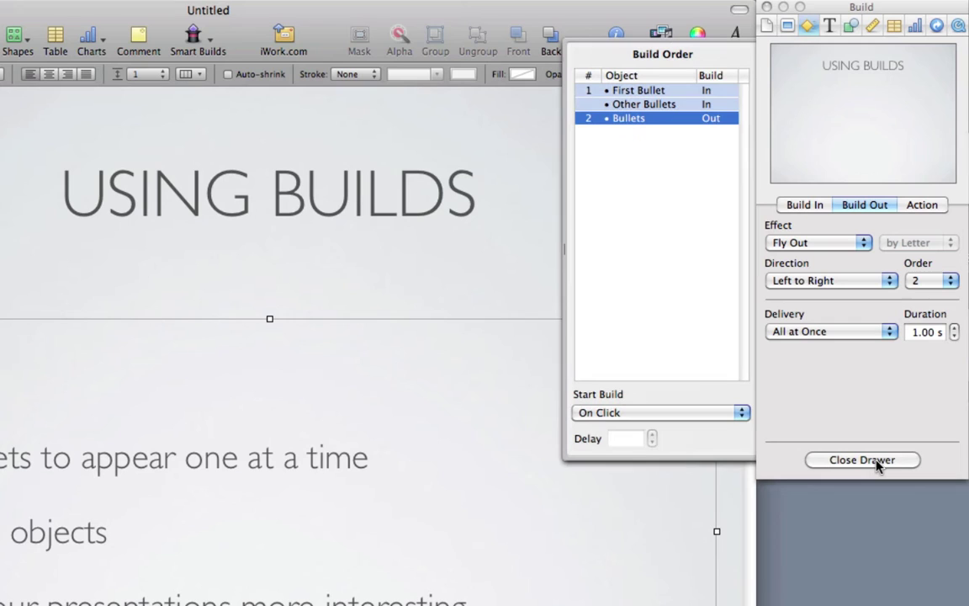
pyautogui.click(678, 196)
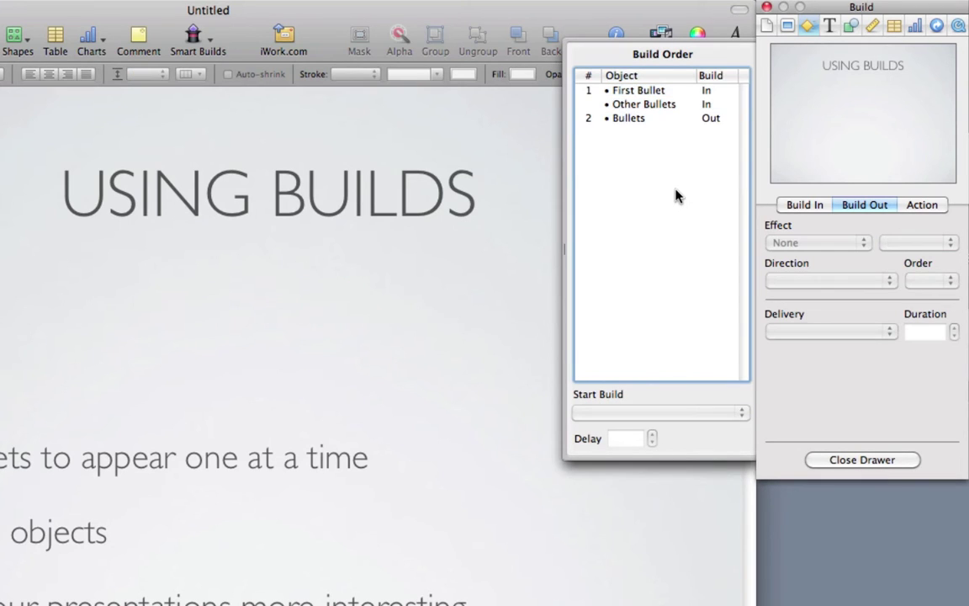
pyautogui.click(630, 95)
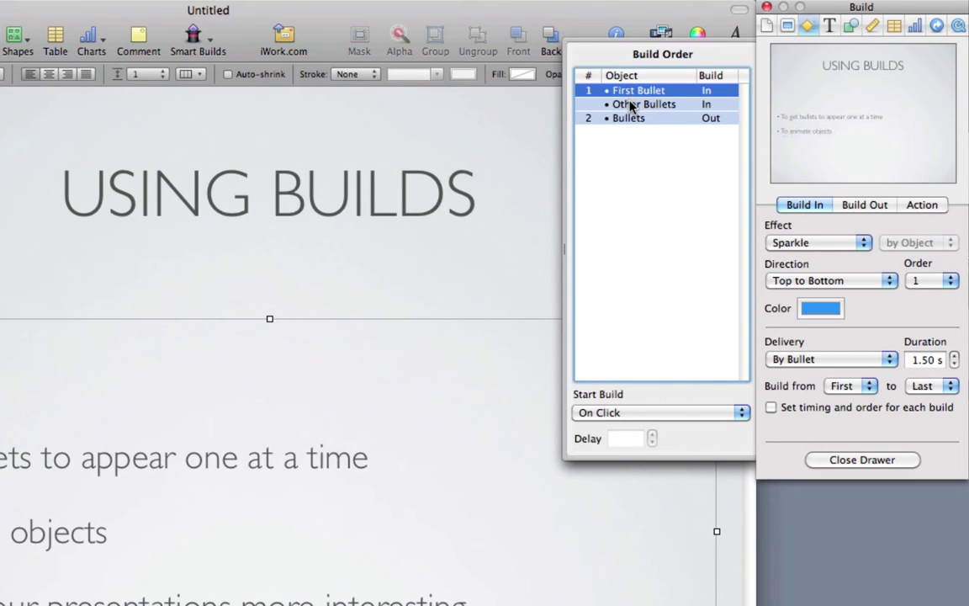
pyautogui.click(631, 104)
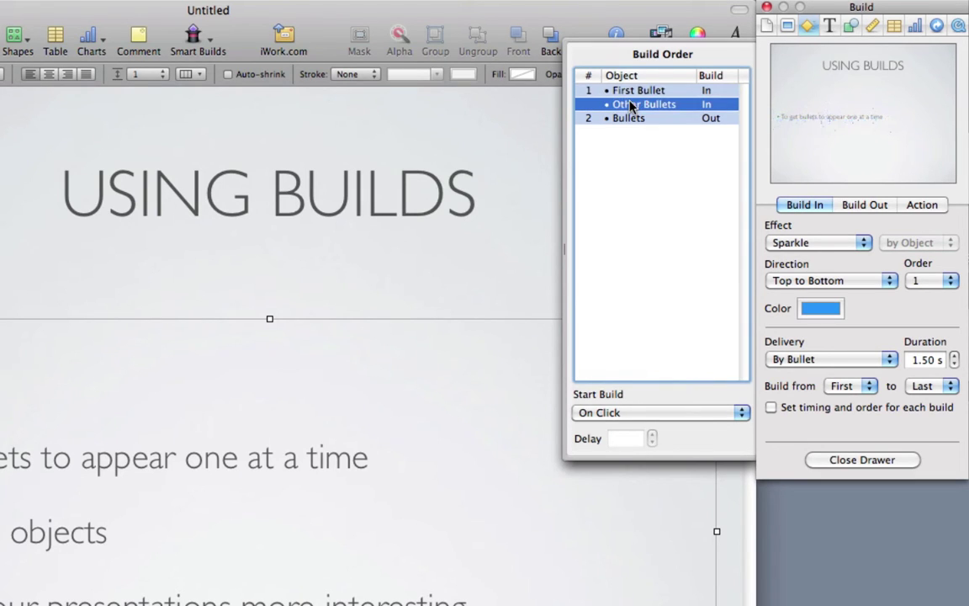
pyautogui.click(604, 413)
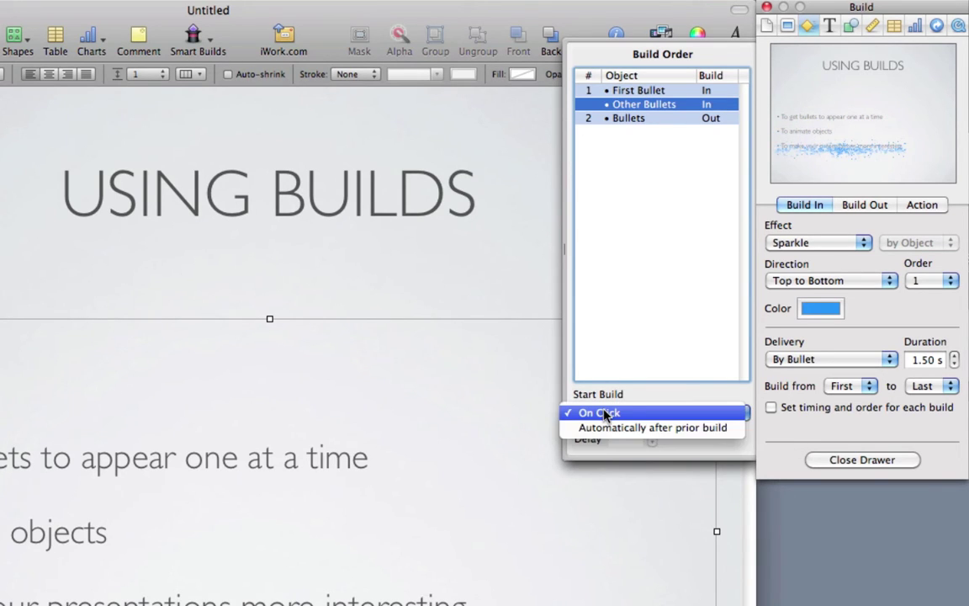
pyautogui.click(641, 326)
pyautogui.click(627, 119)
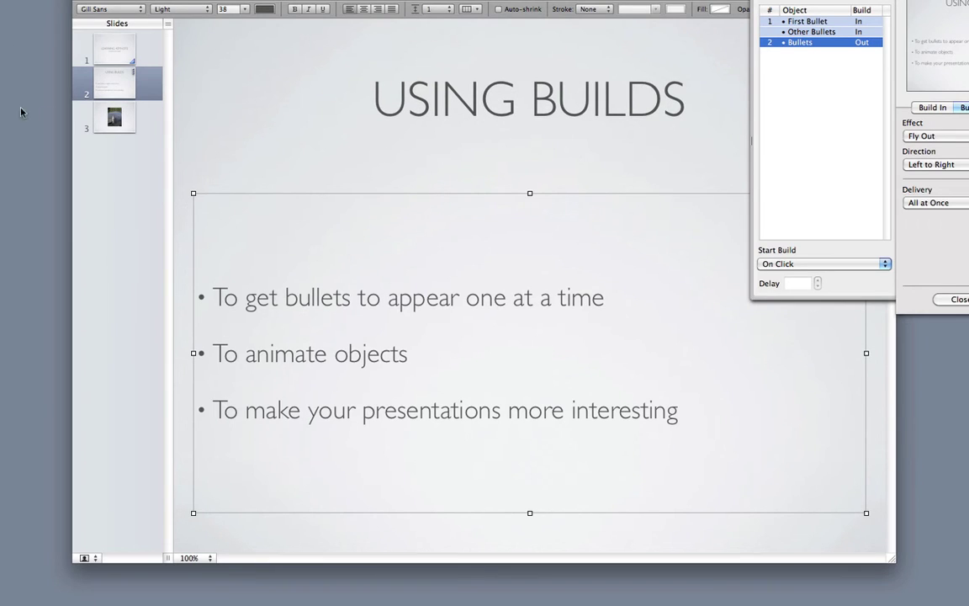
# Open slide 3 and move the fish photo toward the slide's left side.
pyautogui.click(116, 116)
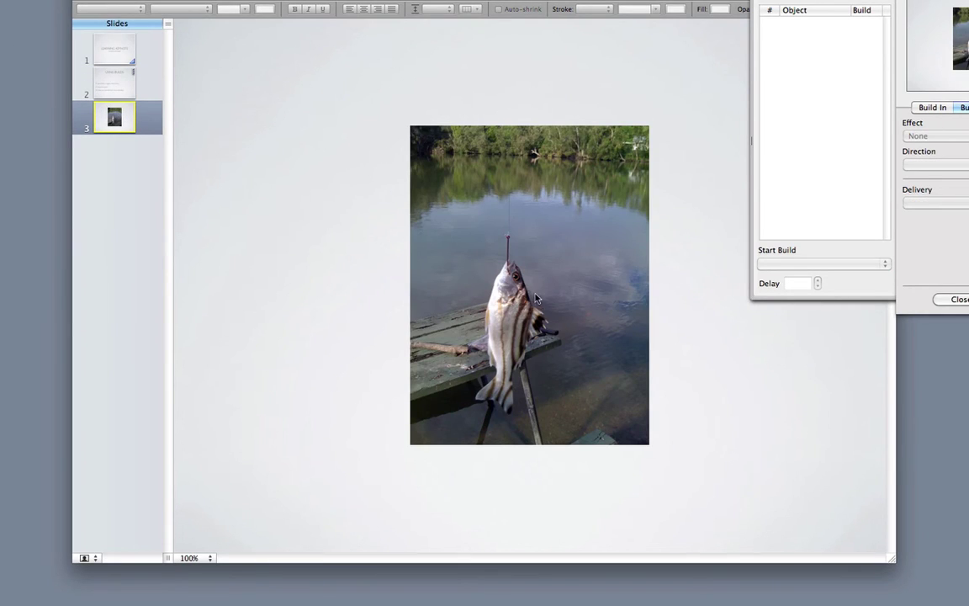
pyautogui.moveTo(532, 292); pyautogui.dragTo(326, 284)
pyautogui.moveTo(319, 287)
pyautogui.mouseDown()
pyautogui.moveTo(295, 294)
pyautogui.moveTo(587, 286)
pyautogui.moveTo(299, 288)
pyautogui.moveTo(308, 296)
pyautogui.mouseUp()
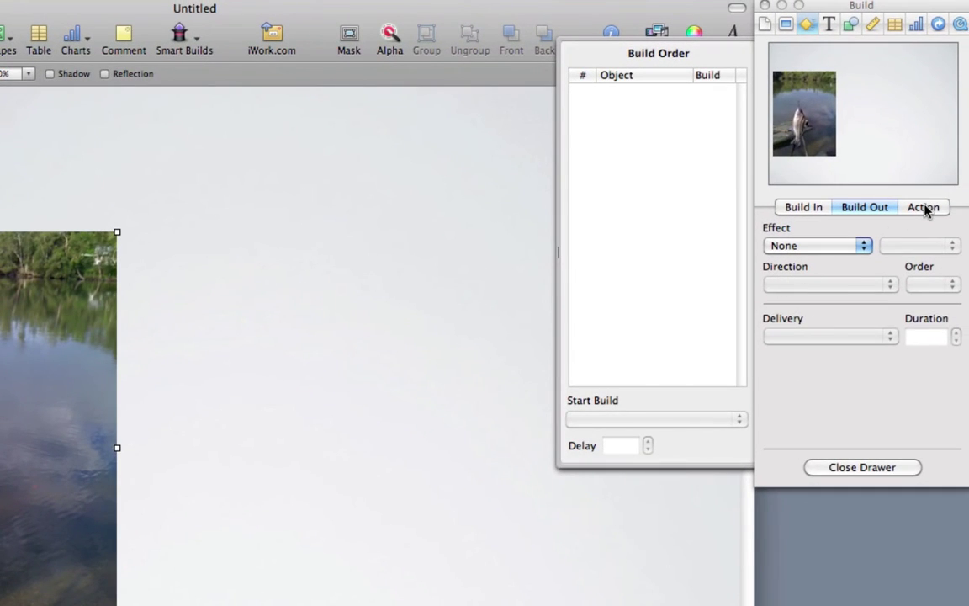
# Give the fish photo a Move action with its path ending further right.
pyautogui.click(926, 210)
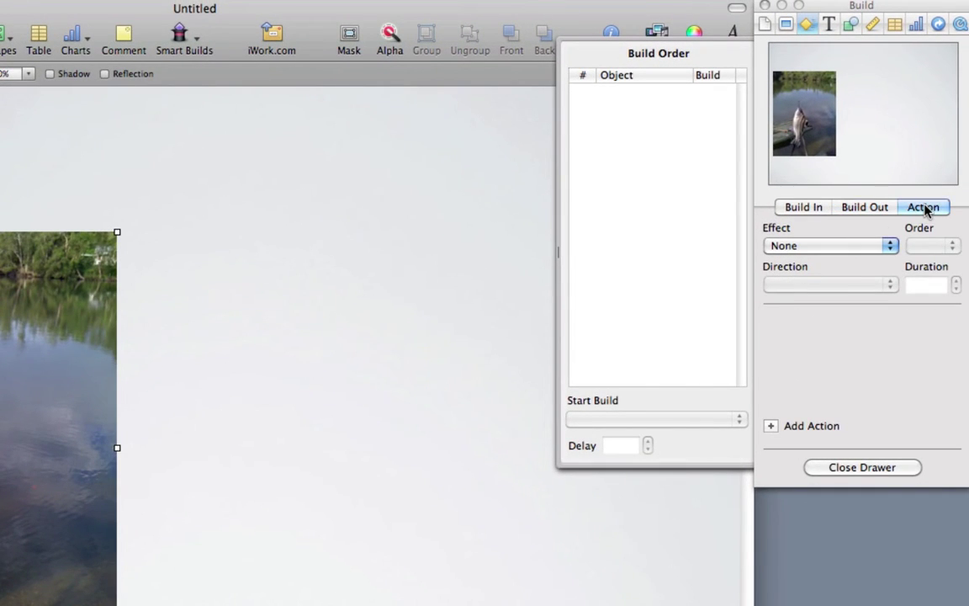
pyautogui.click(815, 245)
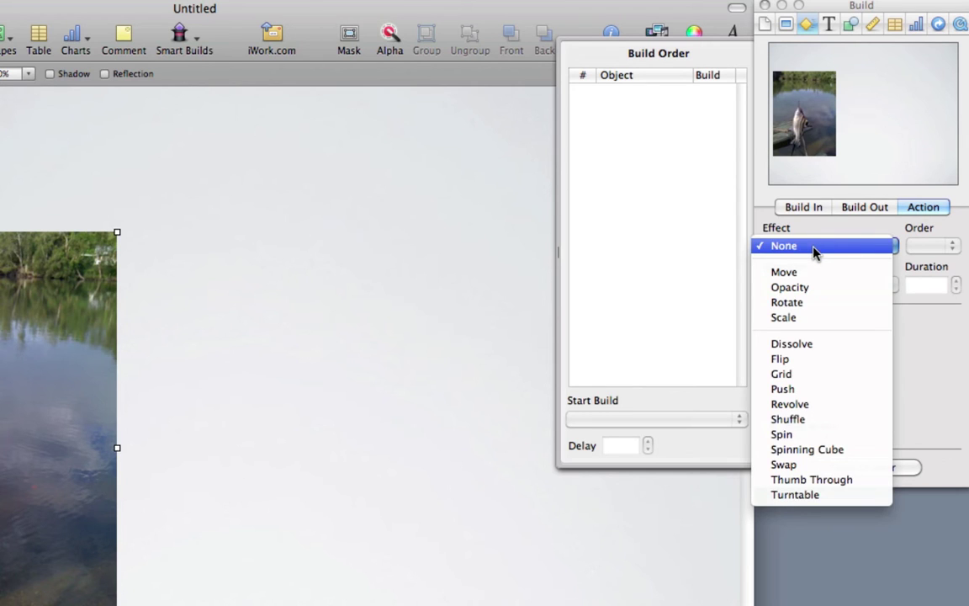
pyautogui.click(814, 272)
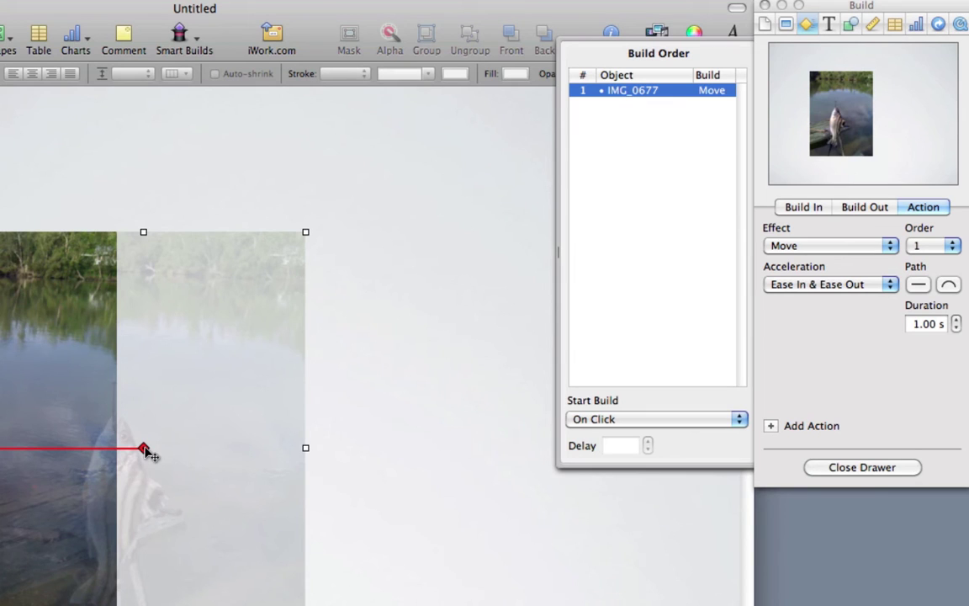
pyautogui.moveTo(145, 450); pyautogui.dragTo(329, 454)
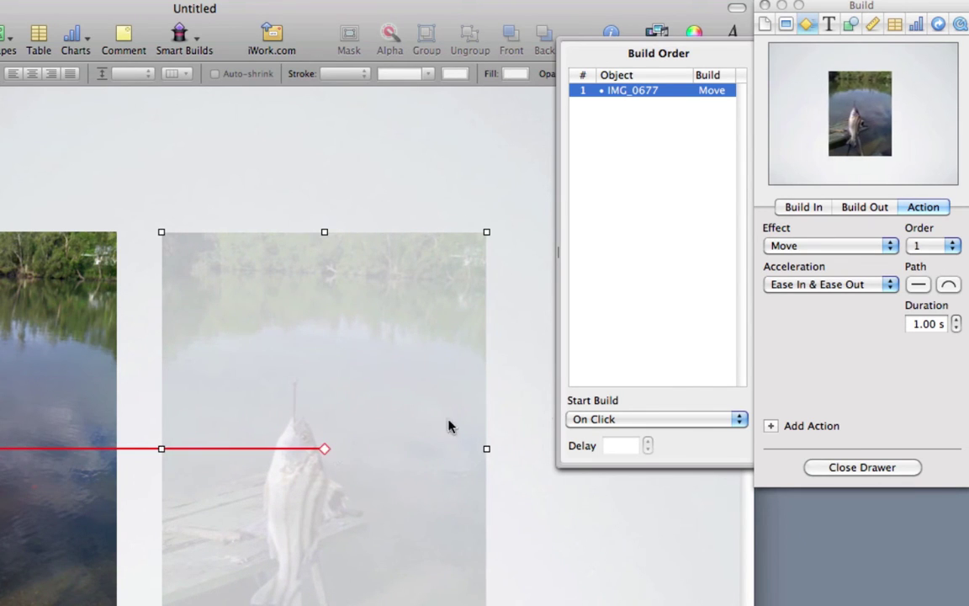
# Set the Move duration to 2.00 s with Ease In & Ease Out acceleration.
pyautogui.click(957, 321)
pyautogui.click(957, 320)
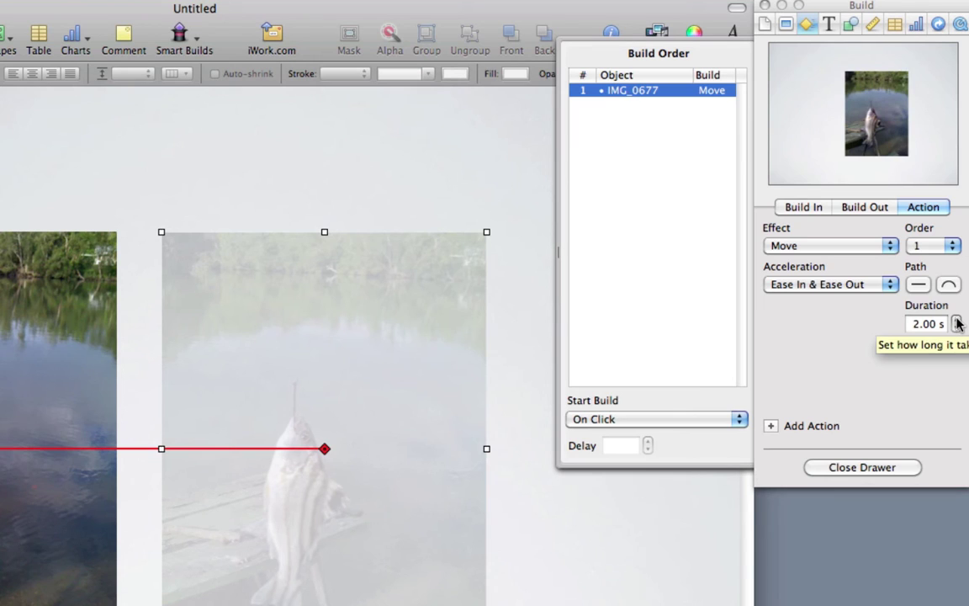
pyautogui.click(791, 286)
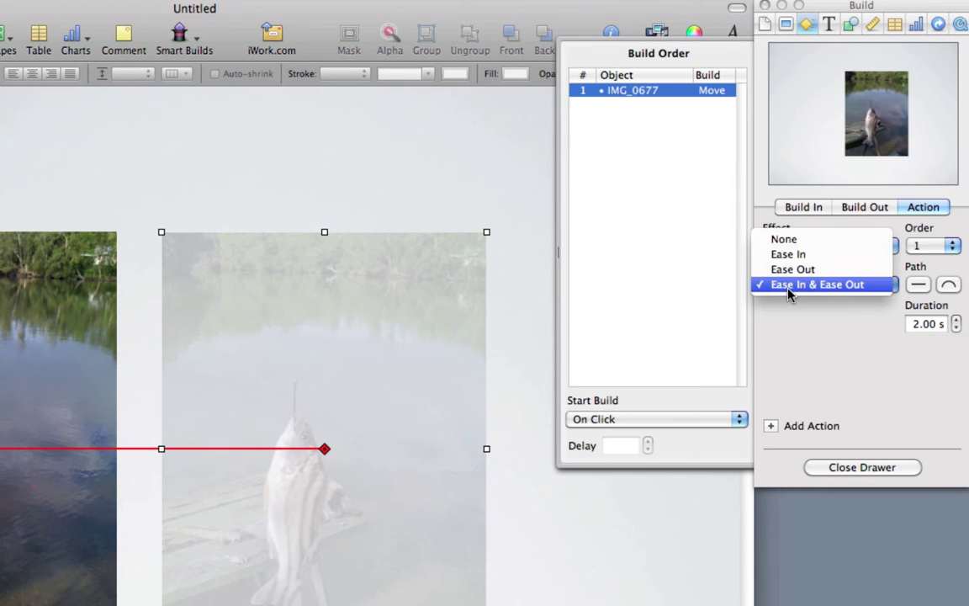
pyautogui.click(789, 286)
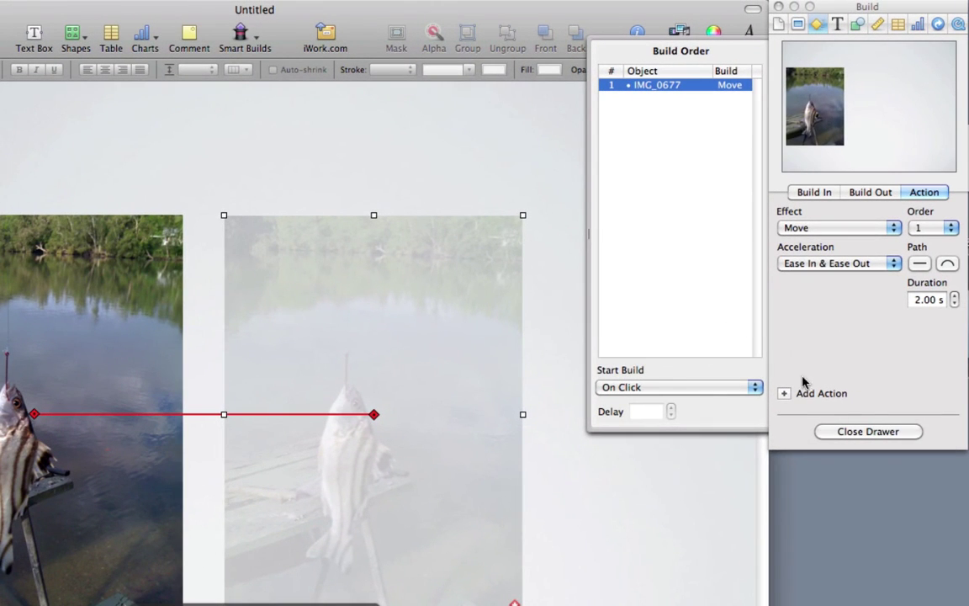
# Add a second action to the fish photo: Scale to 172%.
pyautogui.click(783, 394)
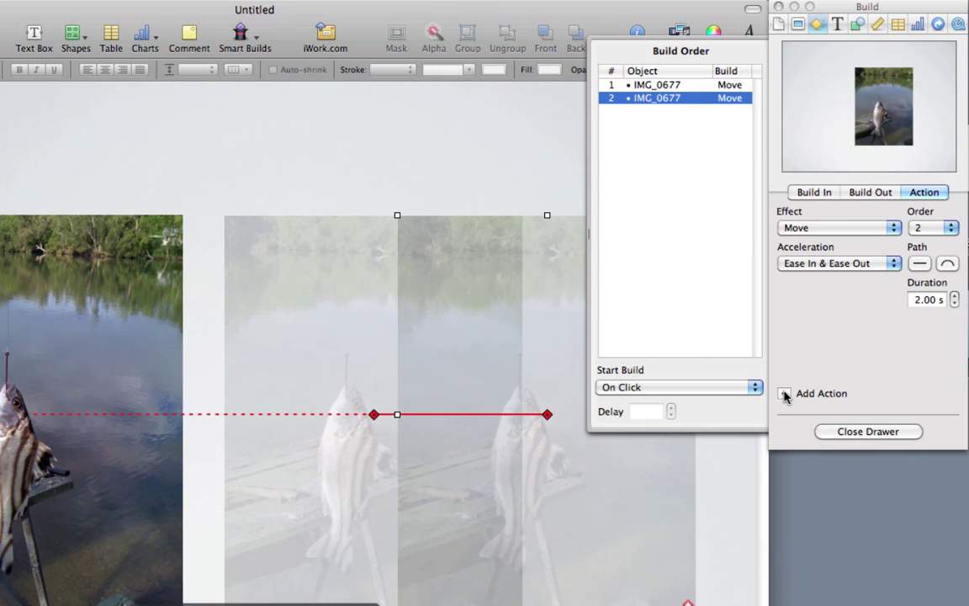
pyautogui.click(805, 228)
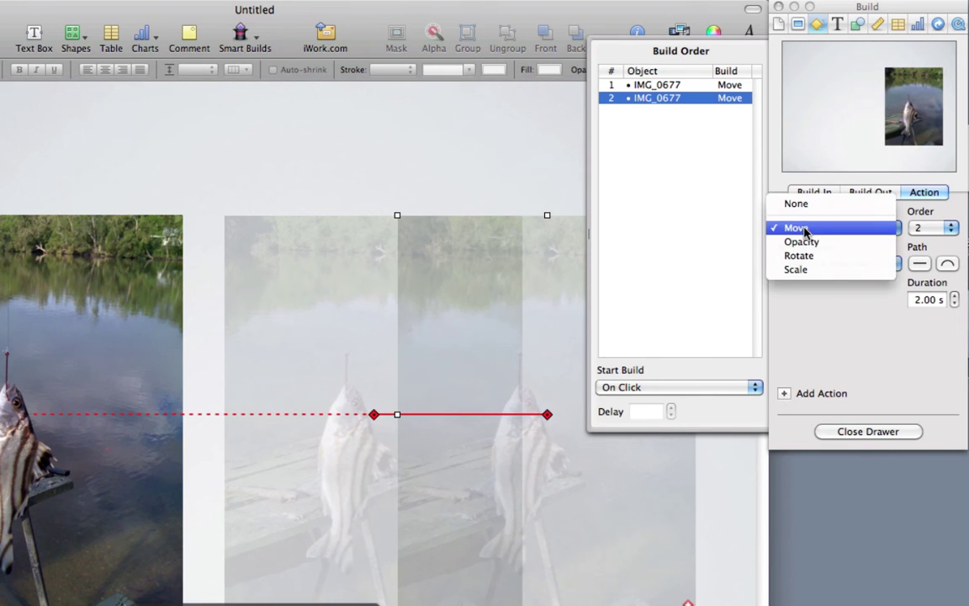
pyautogui.click(799, 269)
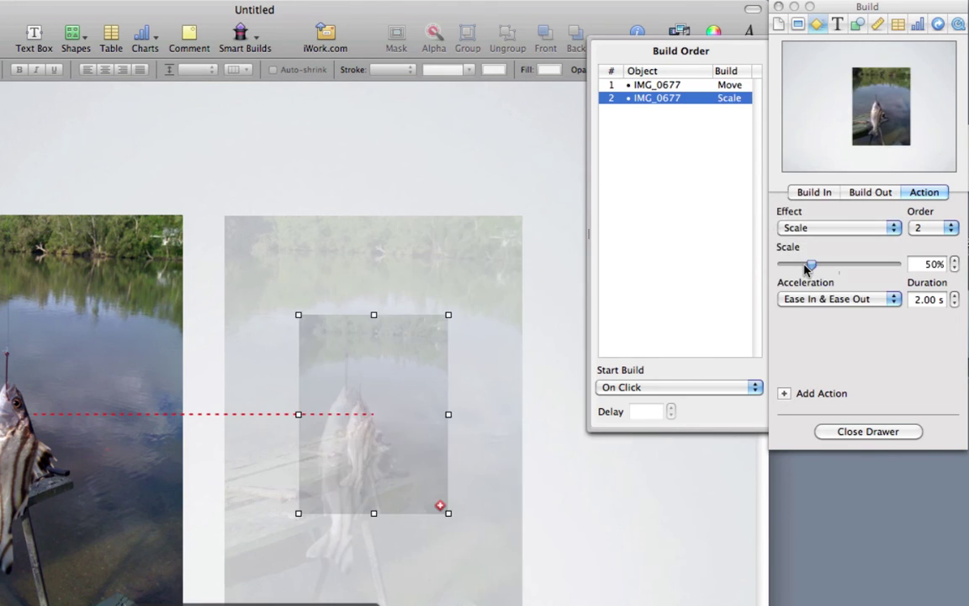
pyautogui.moveTo(809, 268); pyautogui.dragTo(880, 263)
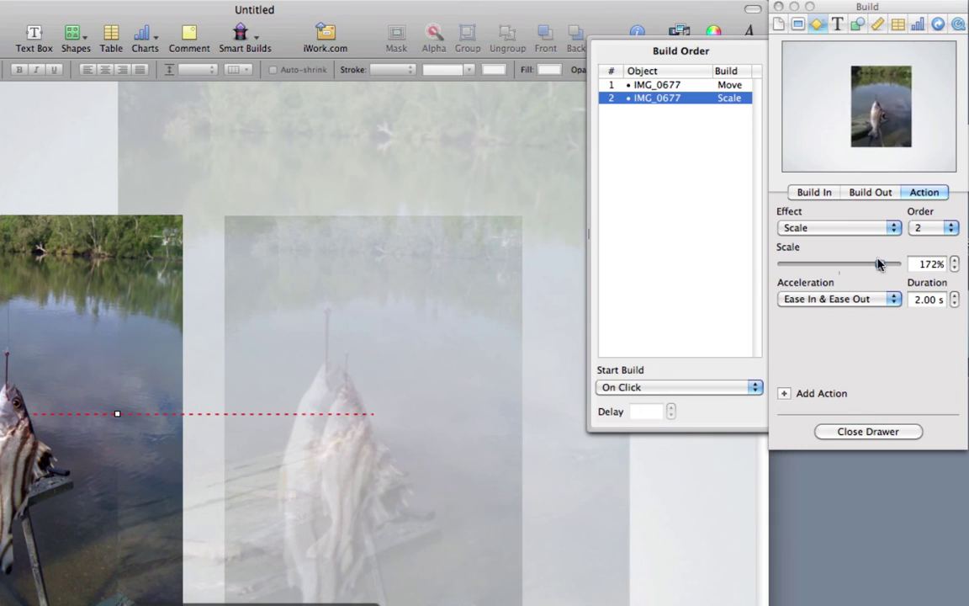
# Review the Move action in the build list, then clear the selection.
pyautogui.click(659, 95)
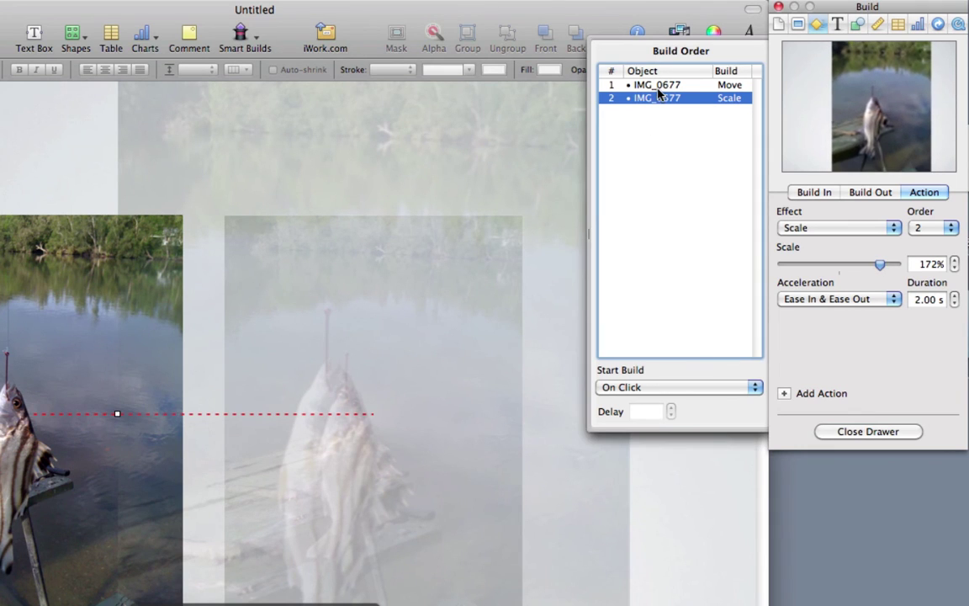
pyautogui.click(658, 87)
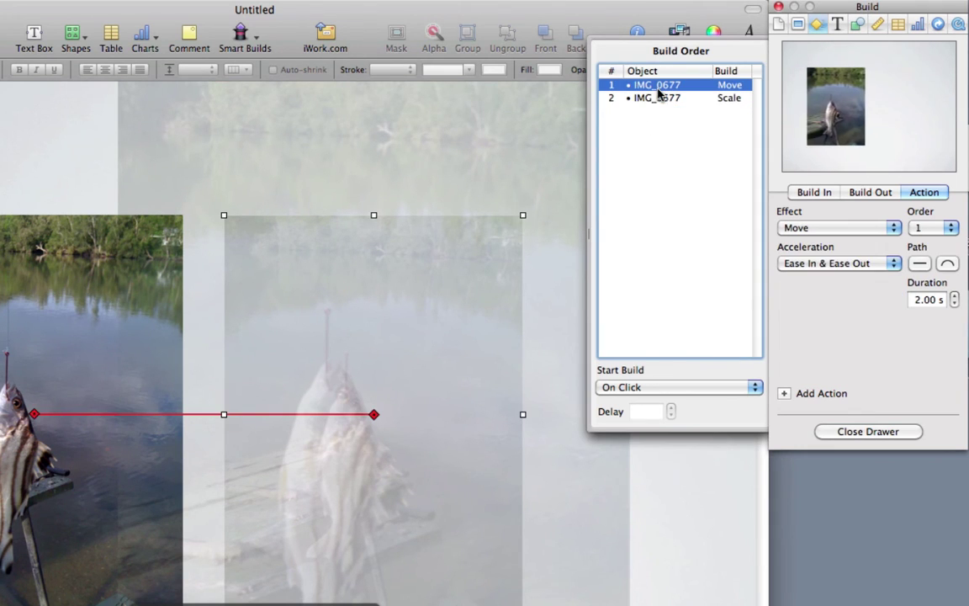
pyautogui.click(664, 109)
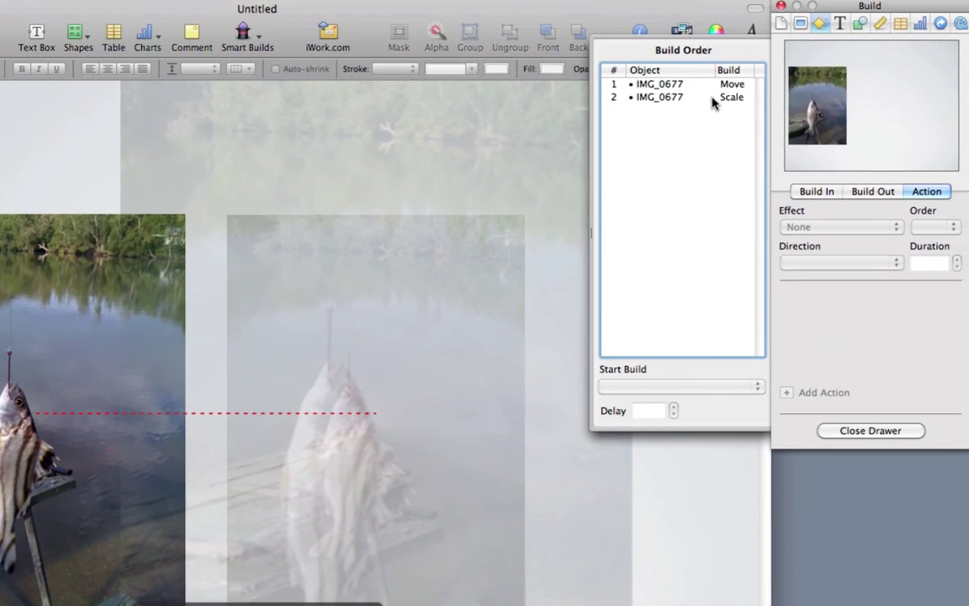
# Set the Scale build to start Automatically after build 1.
pyautogui.click(845, 40)
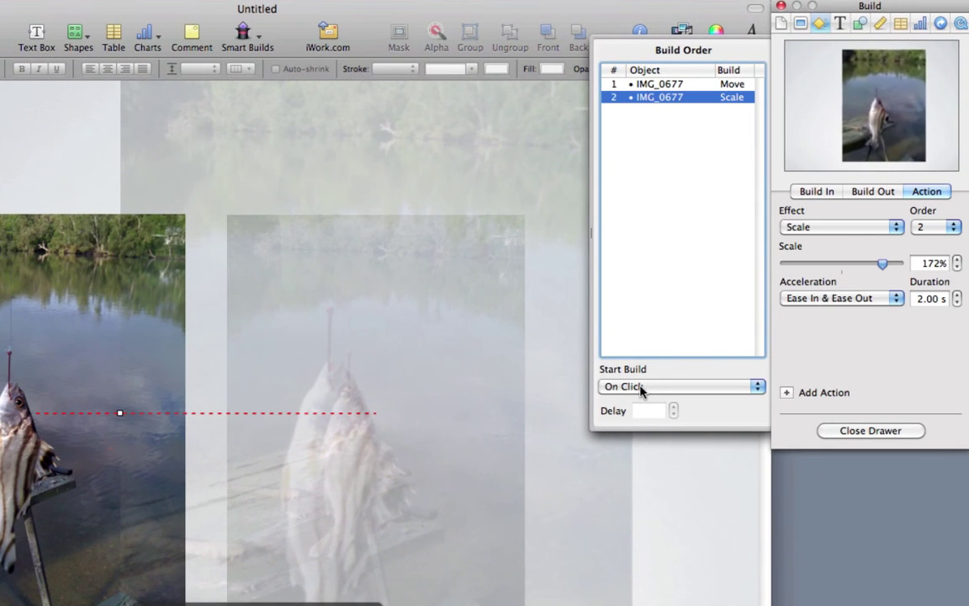
pyautogui.click(660, 388)
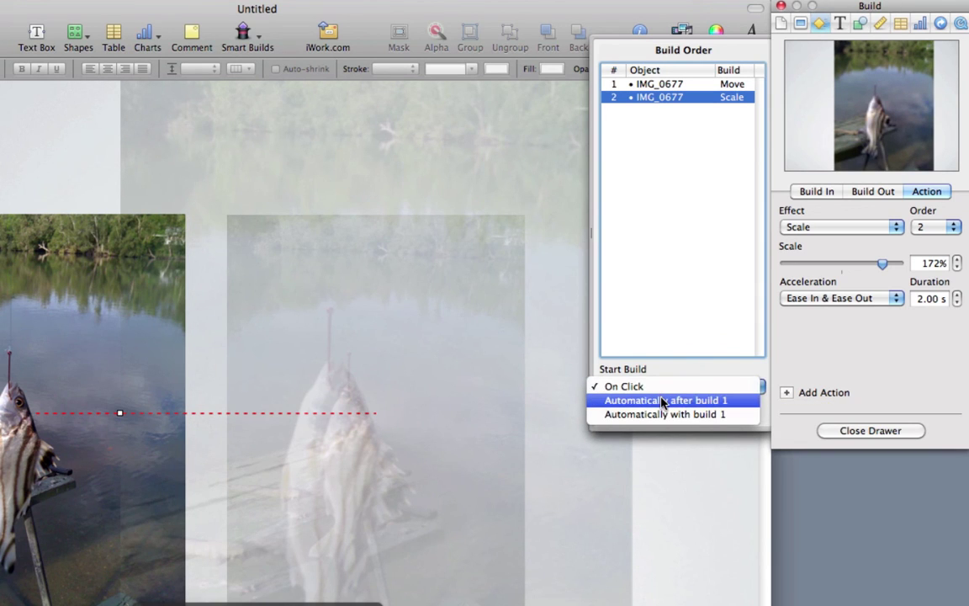
pyautogui.click(664, 400)
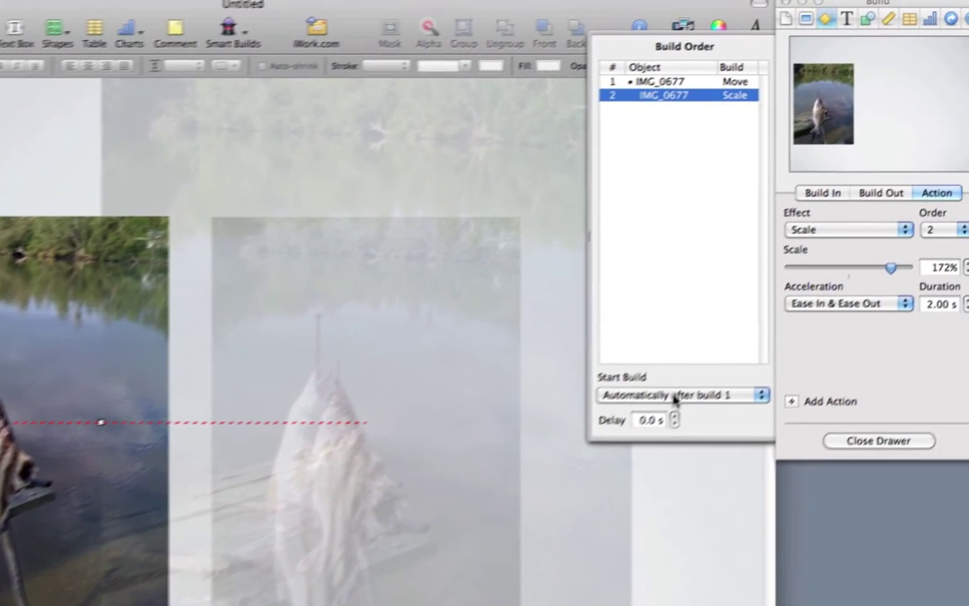
# Change the Scale build's start to Automatically with build 1.
pyautogui.click(833, 263)
pyautogui.click(653, 429)
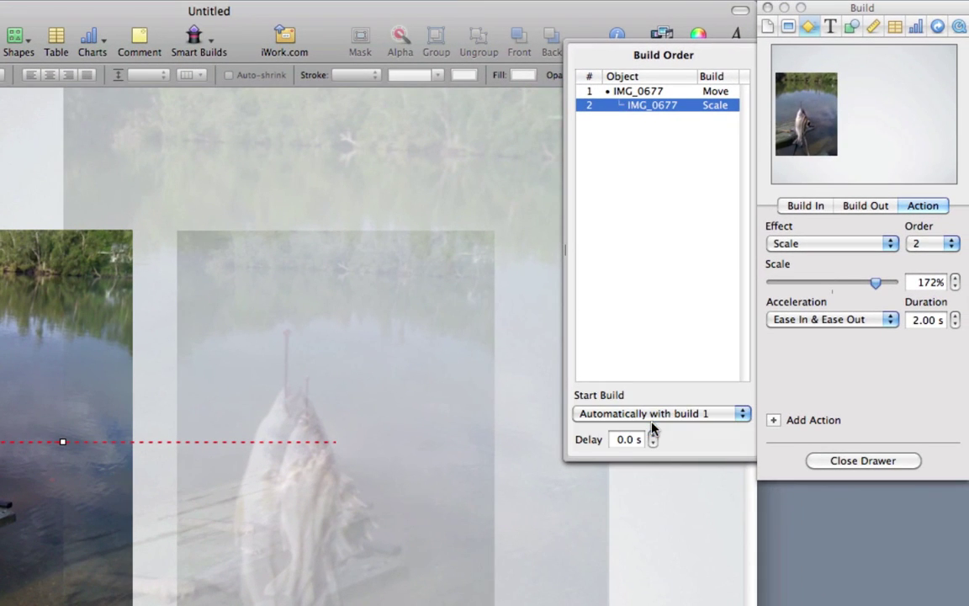